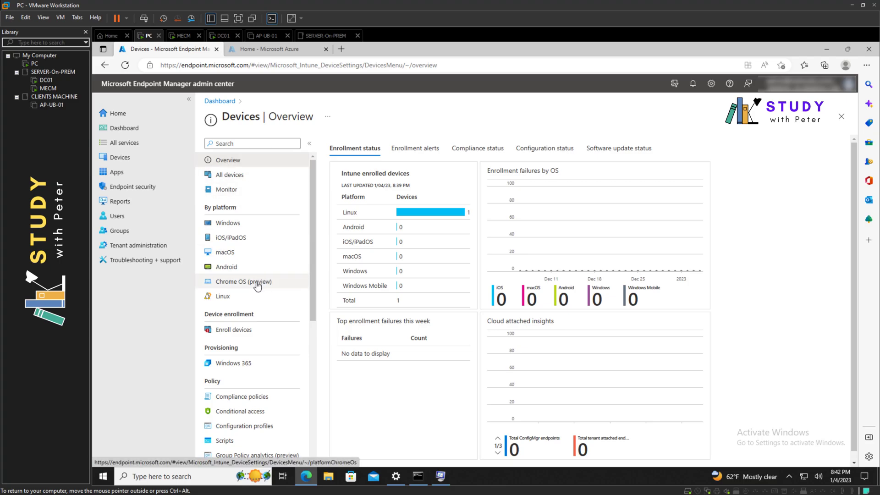
# Start a new Windows PC profile from Enroll devices > Deployment Profiles.
pyautogui.click(251, 330)
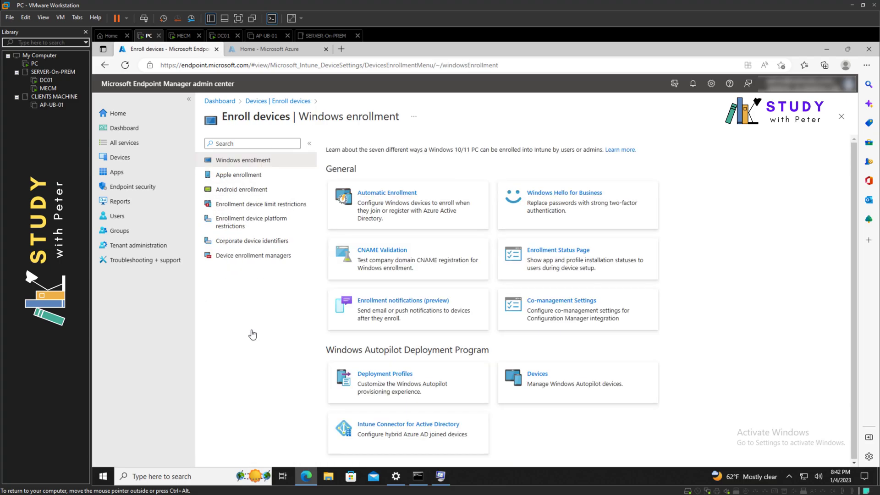
pyautogui.click(385, 377)
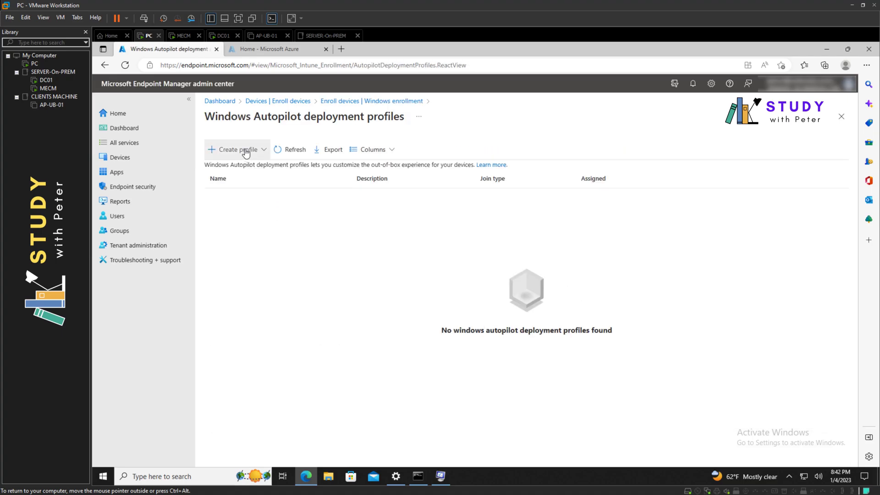
pyautogui.click(246, 152)
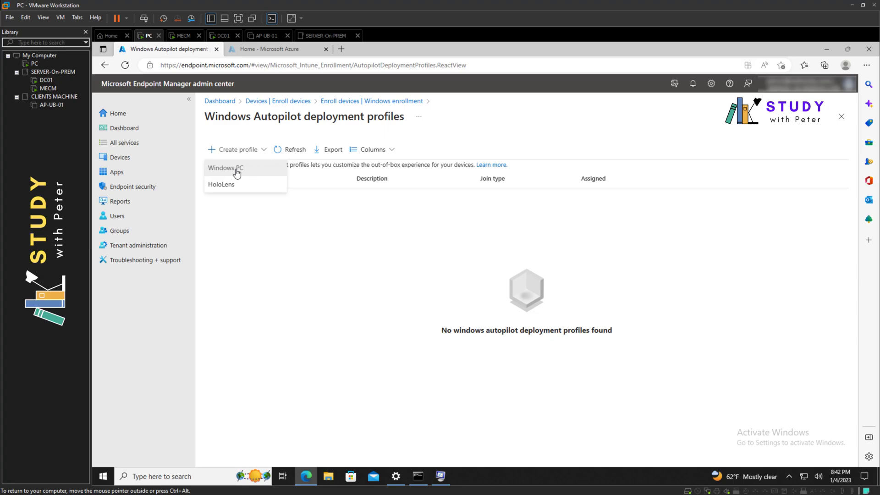
pyautogui.click(236, 171)
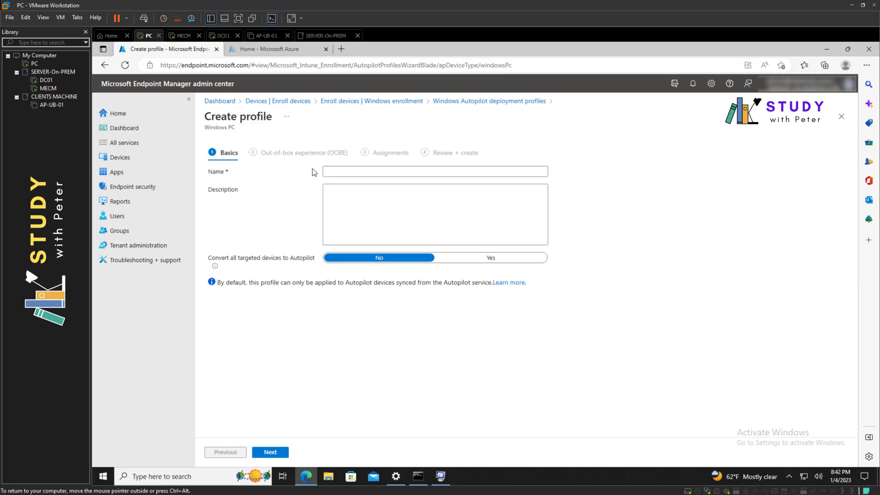
# Name the profile 'AutoPilot AAD Joined' and set Convert all targeted devices to Yes.
pyautogui.click(494, 169)
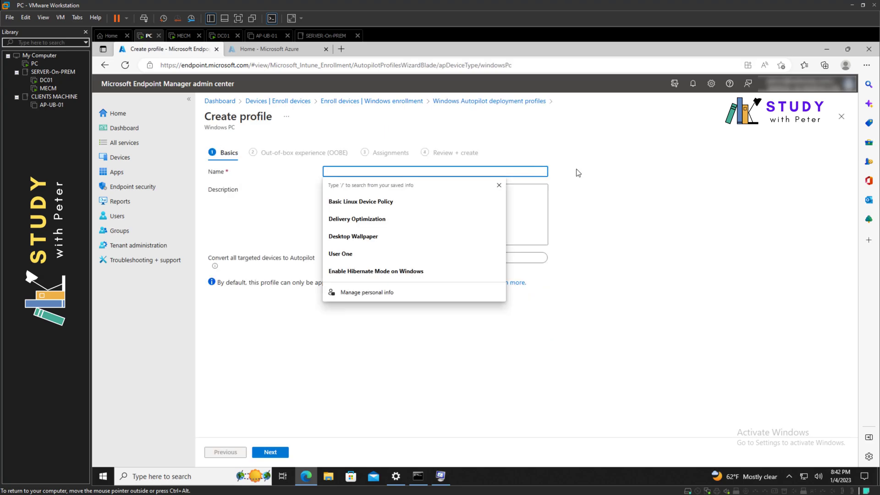
pyautogui.click(530, 171)
pyautogui.click(530, 171)
pyautogui.write('AutoPilot AAD Joined')
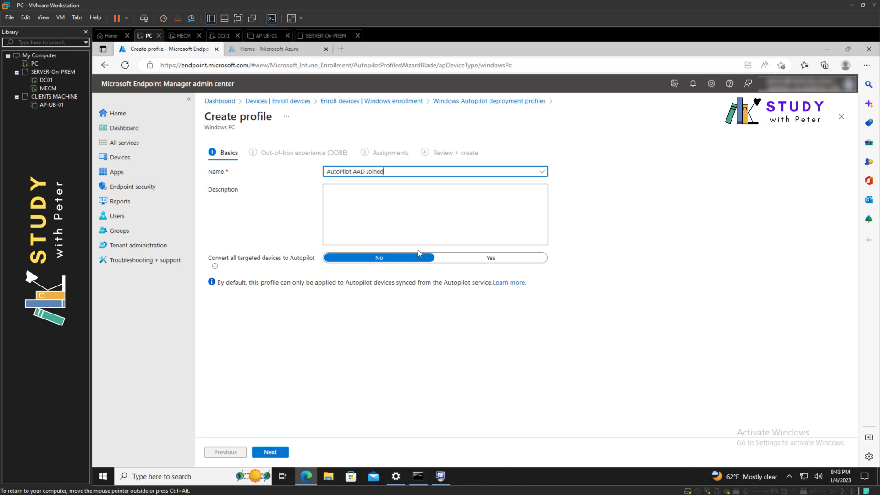
pyautogui.click(491, 258)
pyautogui.click(385, 257)
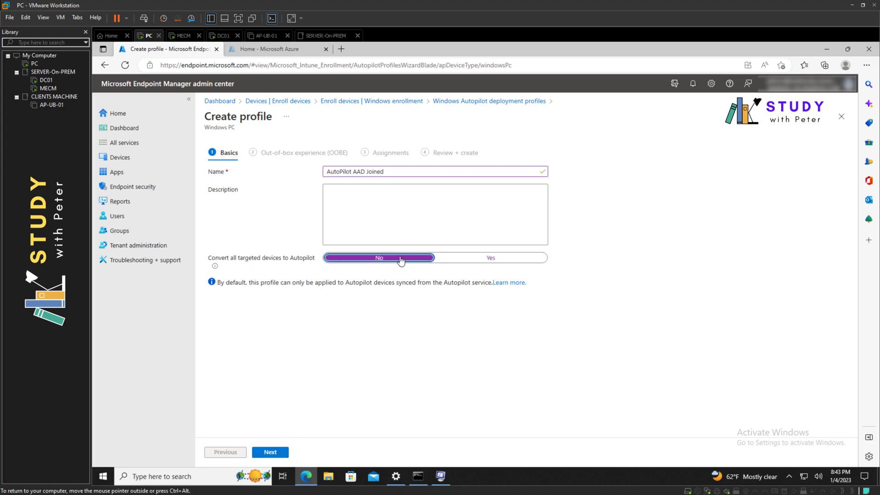
pyautogui.click(488, 258)
# On the OOBE step, keep Deployment mode User-Driven and Join as Azure AD joined.
pyautogui.click(279, 457)
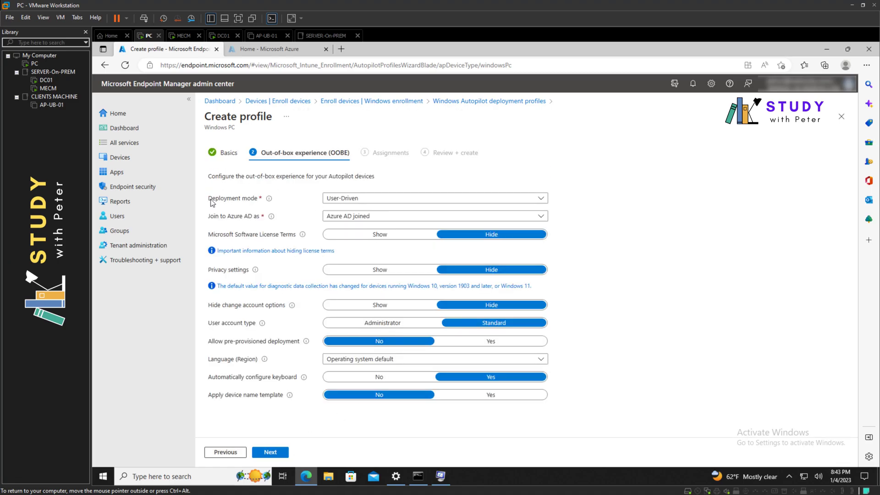
pyautogui.click(355, 199)
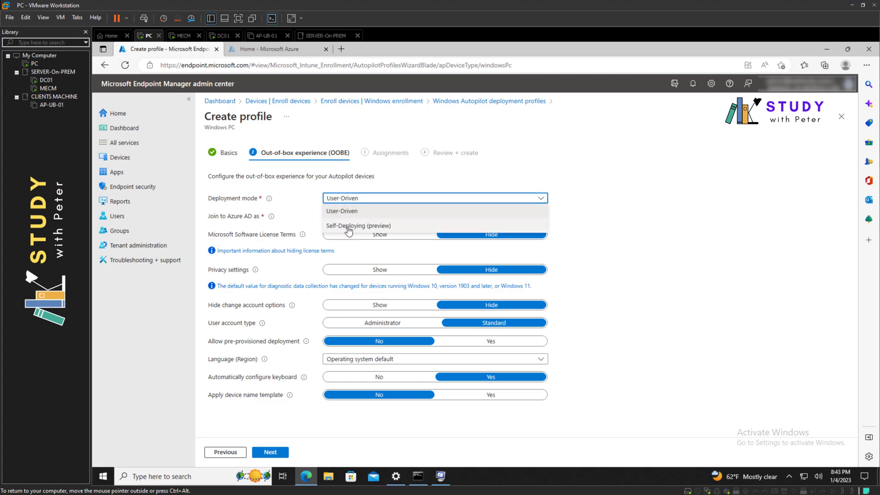
pyautogui.click(295, 207)
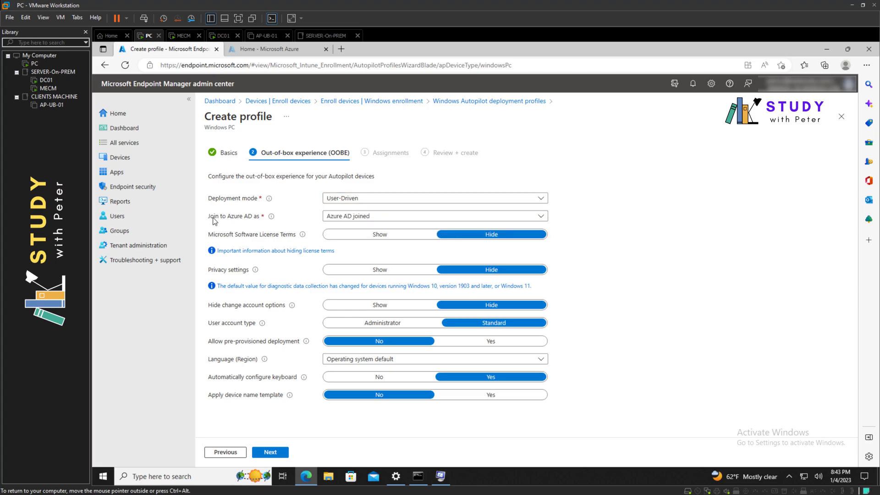
pyautogui.click(352, 223)
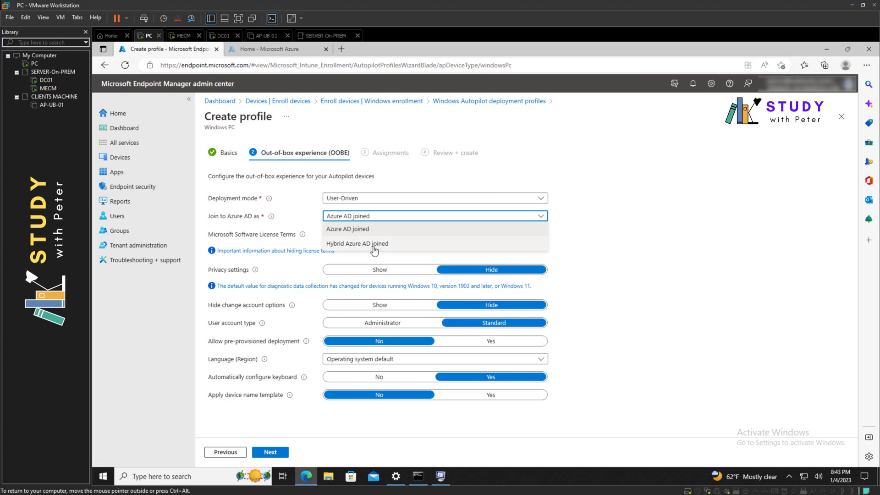
pyautogui.click(297, 217)
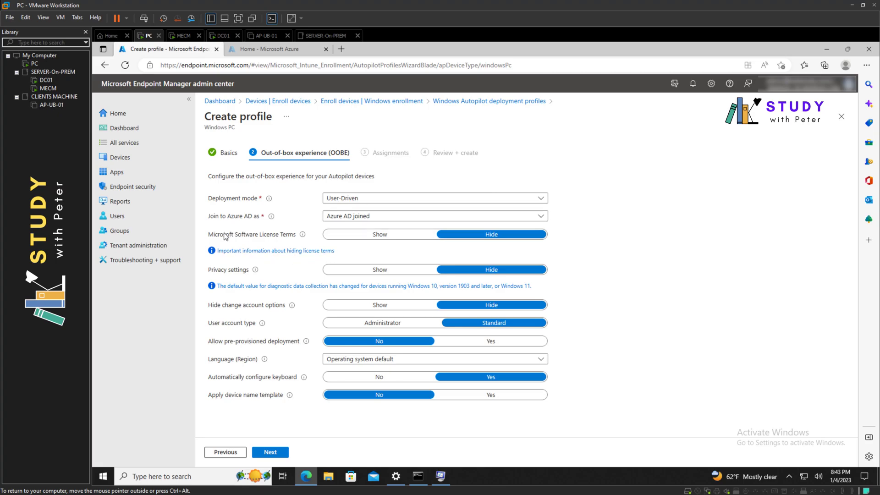
# Leave both License Terms and Privacy settings set to Hide.
pyautogui.click(373, 236)
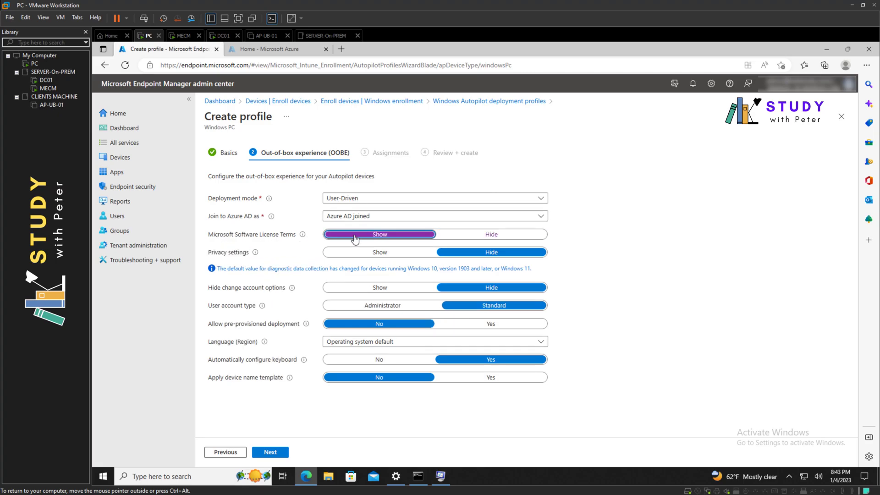
pyautogui.click(471, 239)
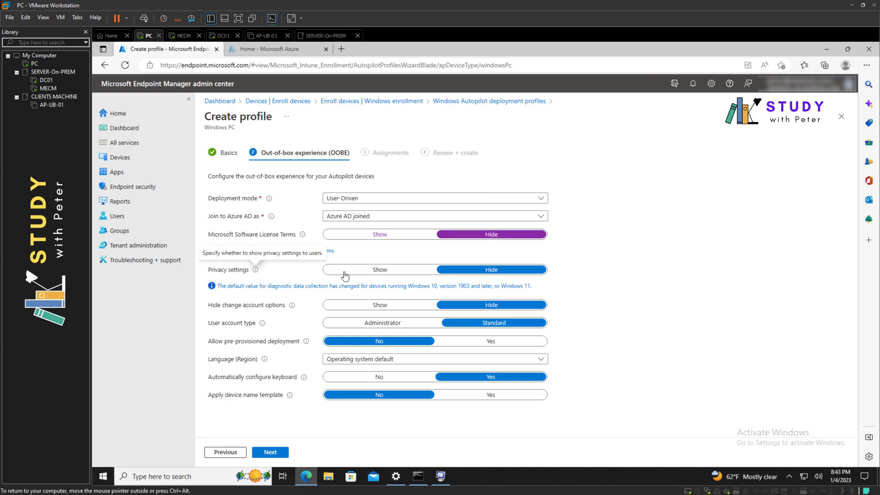
pyautogui.click(390, 272)
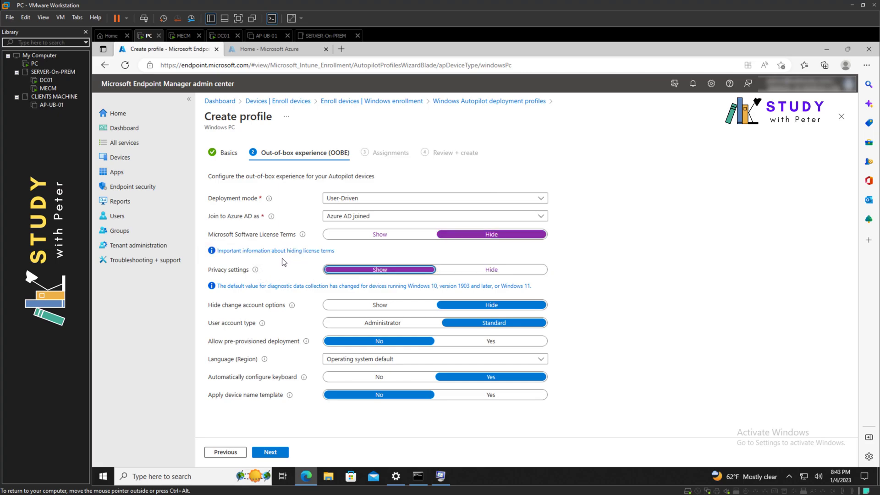
pyautogui.click(488, 271)
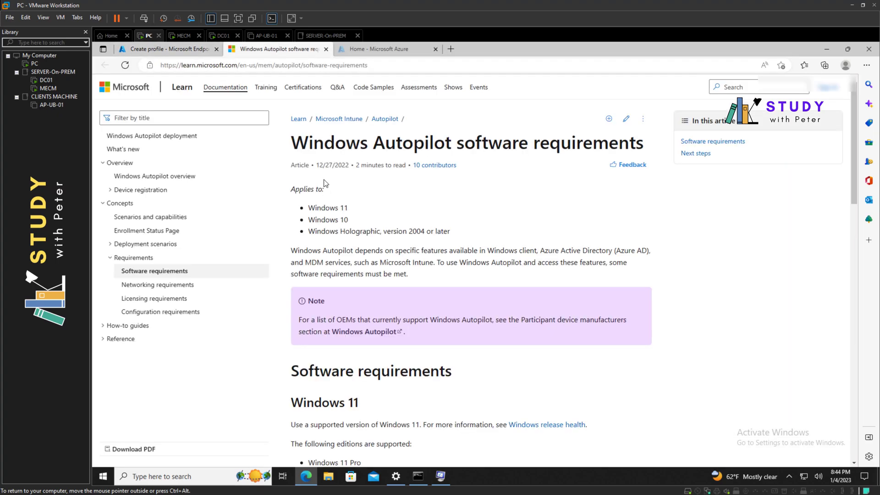
# Scroll the Autopilot software requirements article to the supported Windows 10 editions list.
pyautogui.scroll(-4, 410, 211)
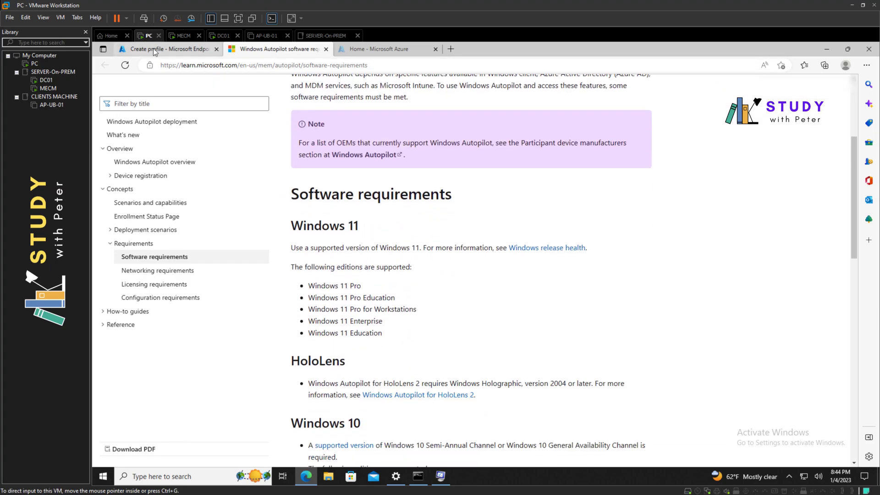
pyautogui.click(186, 51)
pyautogui.click(260, 50)
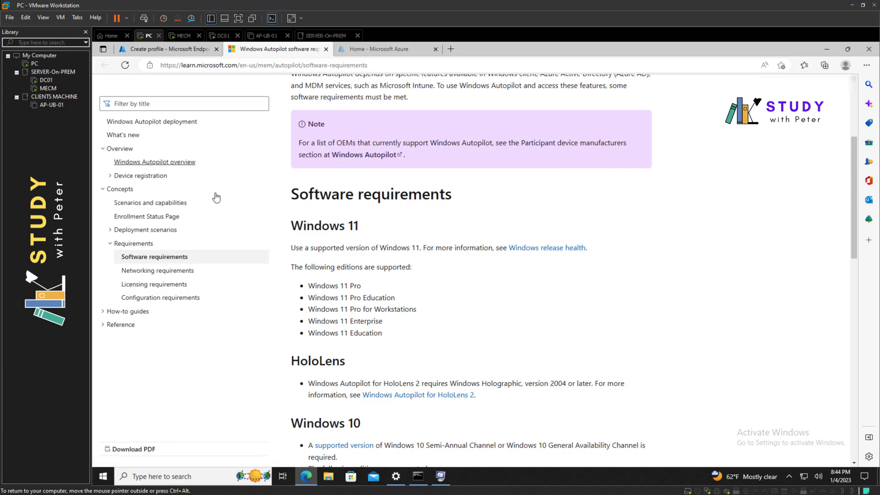
pyautogui.scroll(-7, 414, 273)
pyautogui.scroll(-1, 414, 273)
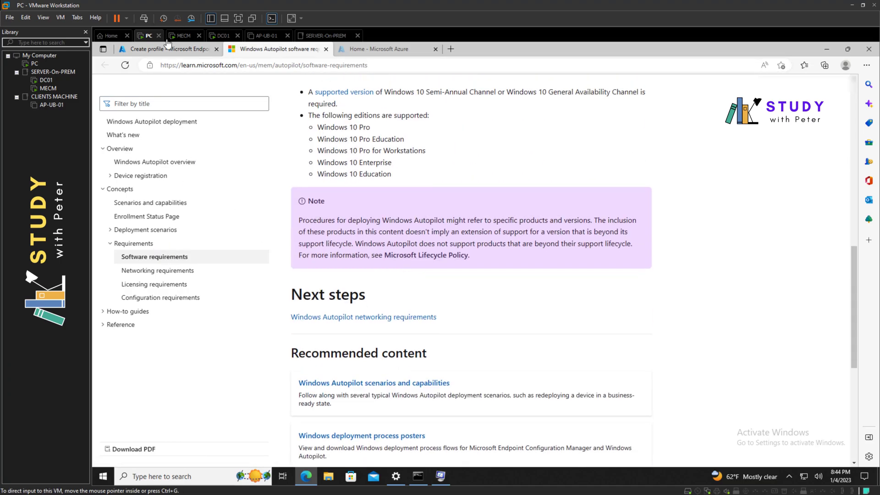
# Back in the profile wizard, leave Language (Region) at Operating system default.
pyautogui.click(173, 51)
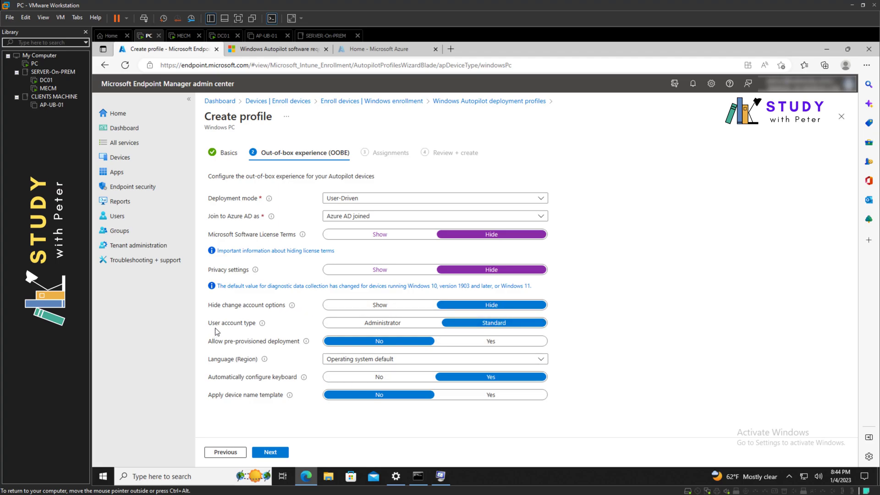
pyautogui.moveTo(262, 323)
pyautogui.click(355, 362)
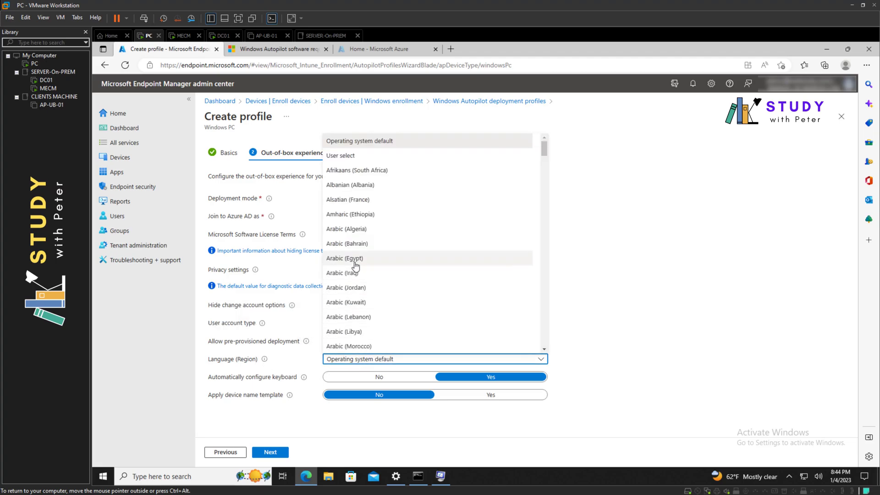
pyautogui.click(624, 340)
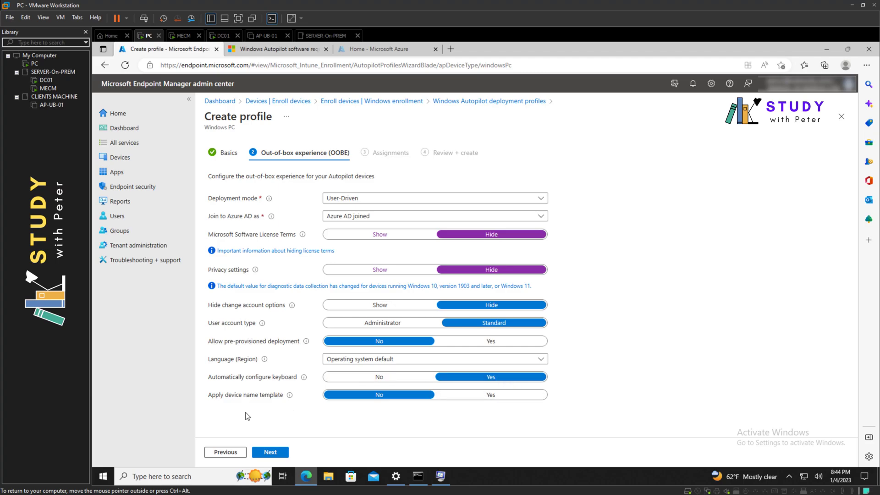
pyautogui.moveTo(209, 395); pyautogui.dragTo(284, 398)
pyautogui.click(302, 406)
# Set Apply device name template to Yes and copy the %SERIAL% macro from its description.
pyautogui.click(490, 397)
pyautogui.scroll(-1, 486, 398)
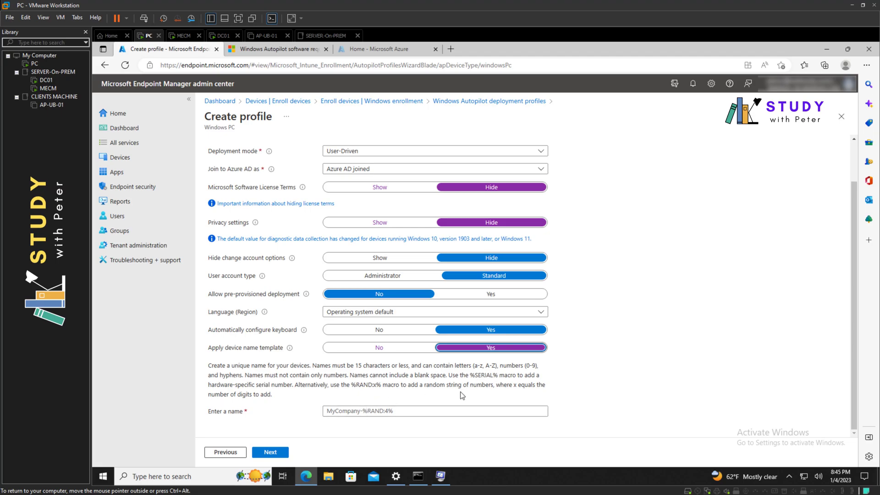
pyautogui.click(472, 375)
pyautogui.moveTo(470, 376); pyautogui.dragTo(501, 375)
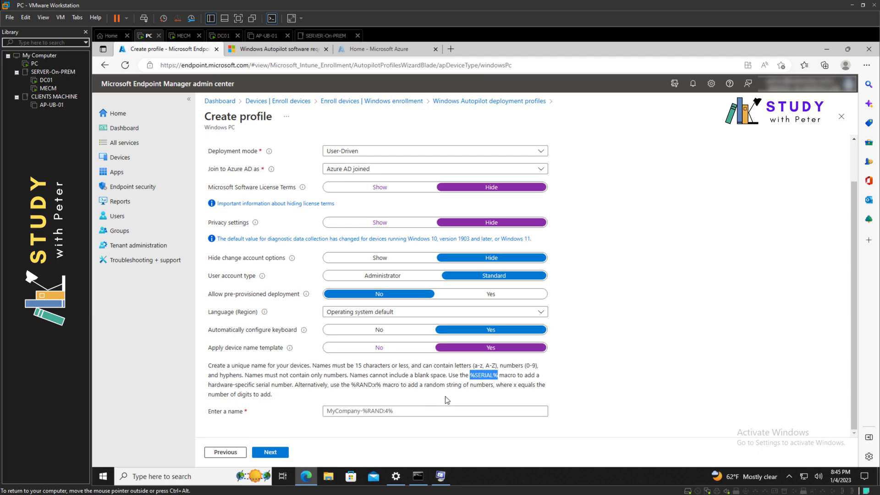
pyautogui.rightClick(483, 377)
pyautogui.click(513, 169)
# Enter WLAB-%SERIAL% as the device name template.
pyautogui.click(339, 408)
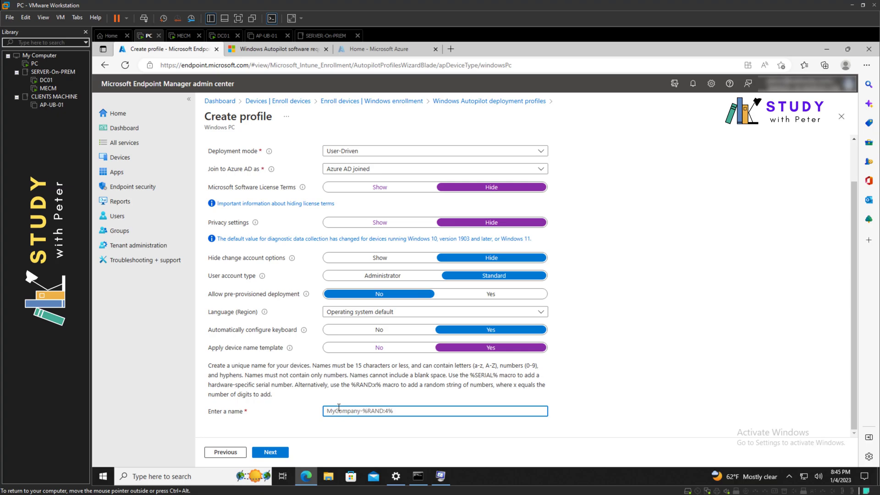
pyautogui.write('WebWokaLA')
pyautogui.press('BackSpace')
pyautogui.press('BackSpace')
pyautogui.press('BackSpace')
pyautogui.press('BackSpace')
pyautogui.press('BackSpace')
pyautogui.press('BackSpace')
pyautogui.write('LAB')
pyautogui.press('BackSpace')
pyautogui.press('BackSpace')
pyautogui.press('BackSpace')
pyautogui.hotkey('ctrl', 'z')
pyautogui.press('BackSpace')
pyautogui.press('BackSpace')
pyautogui.press('BackSpace')
pyautogui.press('BackSpace')
pyautogui.press('BackSpace')
pyautogui.press('BackSpace')
pyautogui.press('BackSpace')
pyautogui.write('W')
pyautogui.press('Delete')
pyautogui.press('Delete')
pyautogui.press('Delete')
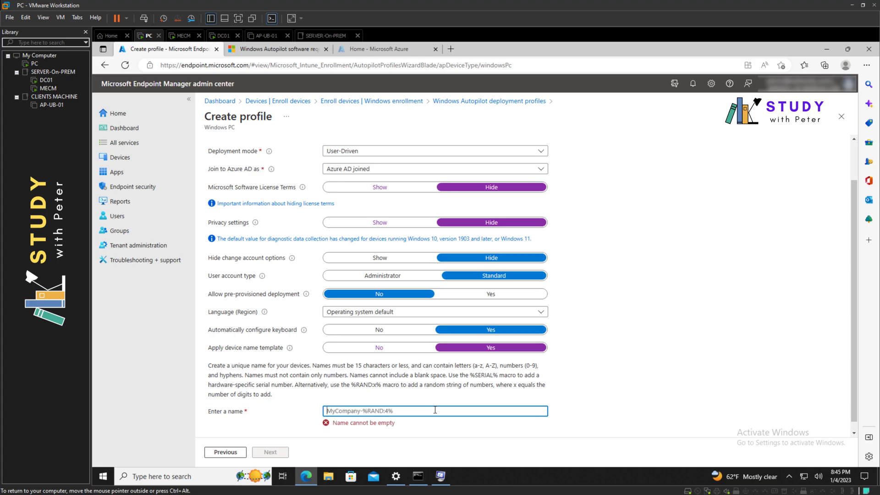
pyautogui.write('WLAB')
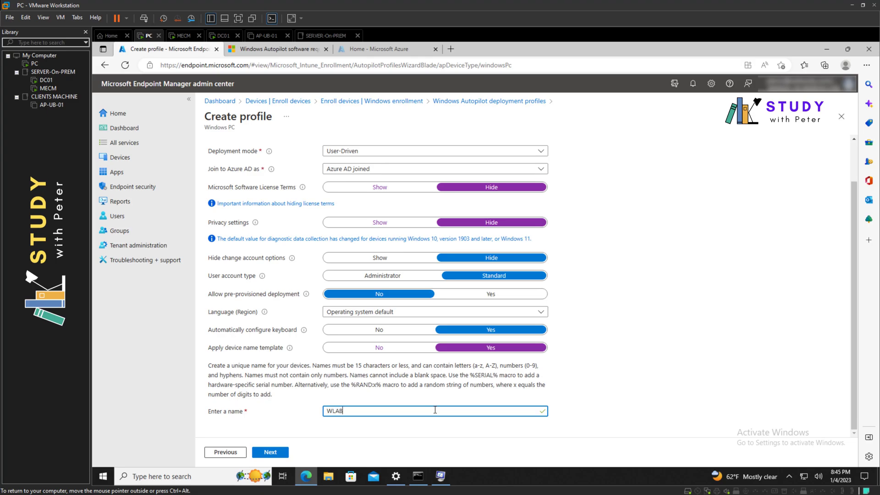
pyautogui.write('-%SERIAL%')
# On the Assignments step, add the AutoPilot group under Included groups.
pyautogui.click(281, 455)
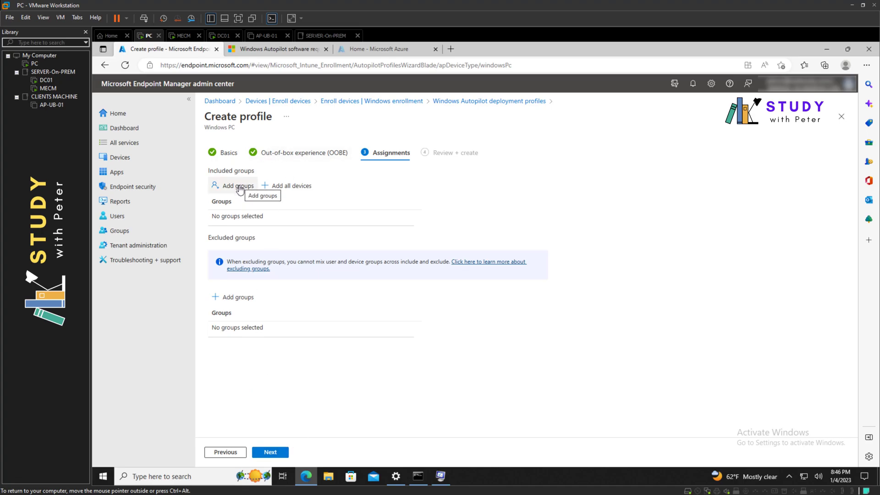
pyautogui.click(239, 188)
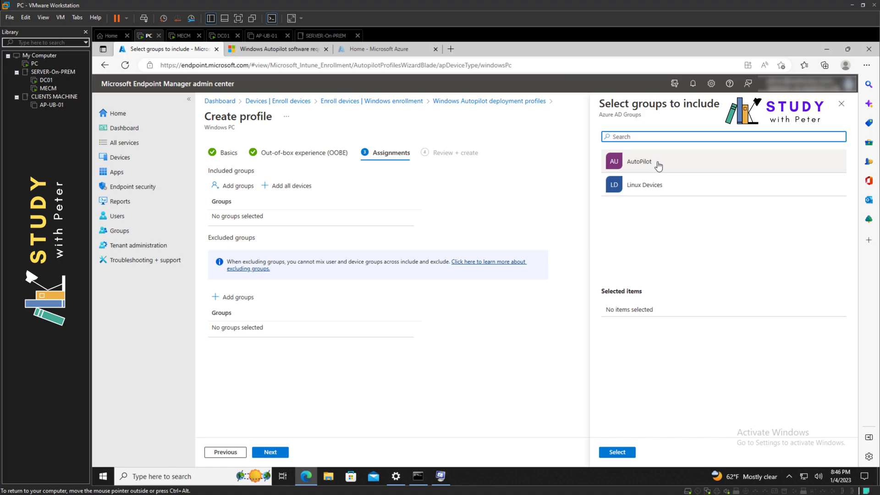
pyautogui.click(658, 165)
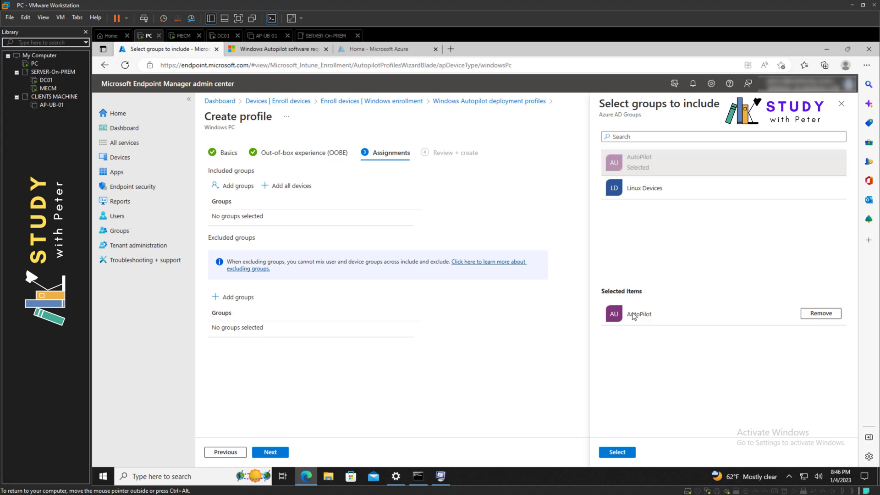
pyautogui.click(619, 454)
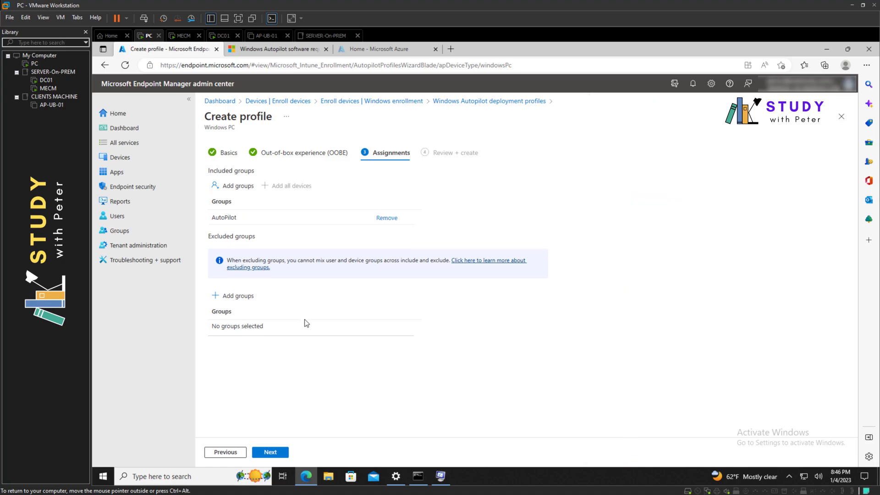
# Review the summary, create the AutoPilot AAD Joined profile, and refresh the profiles list.
pyautogui.click(270, 451)
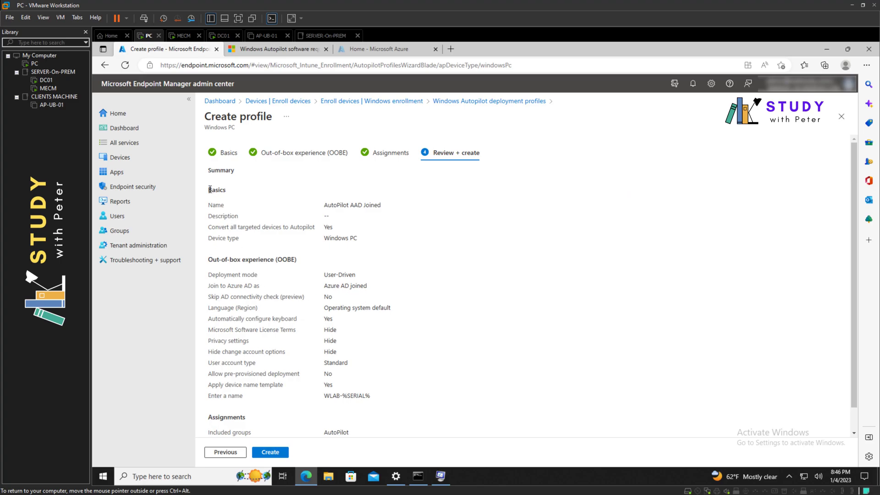
pyautogui.moveTo(211, 191); pyautogui.dragTo(351, 265)
pyautogui.scroll(-1, 352, 268)
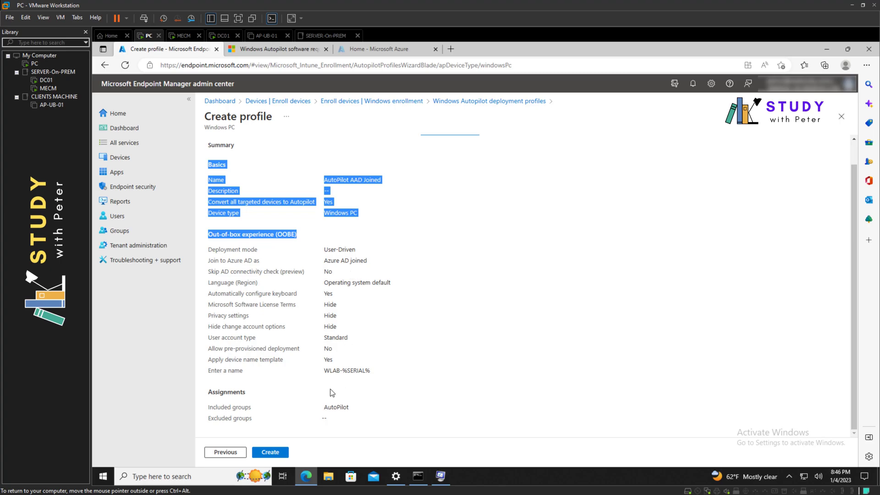
pyautogui.click(282, 454)
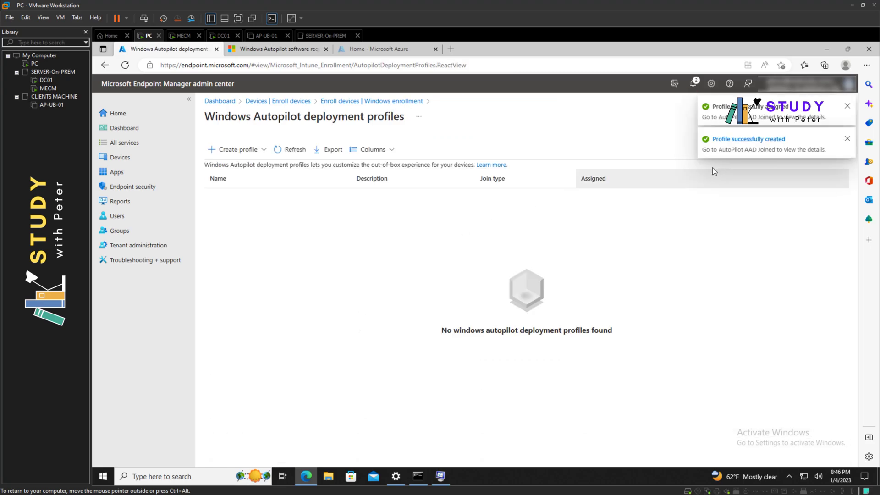
pyautogui.click(291, 151)
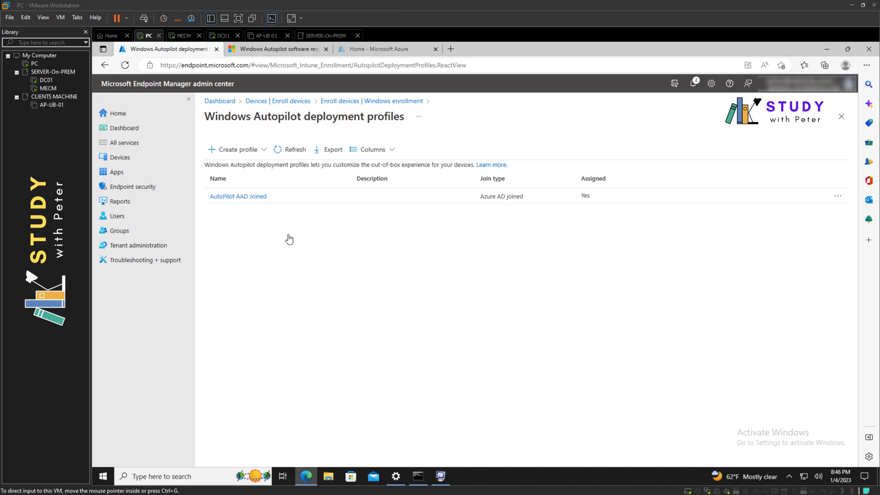
pyautogui.click(252, 201)
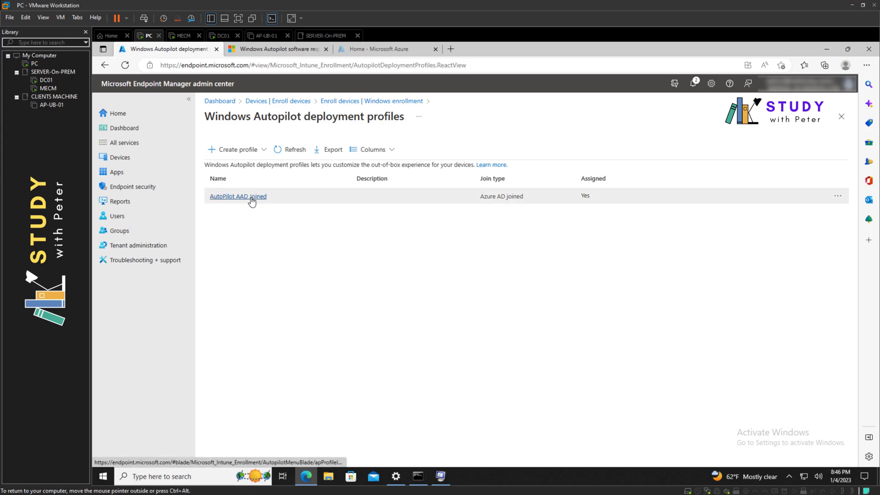